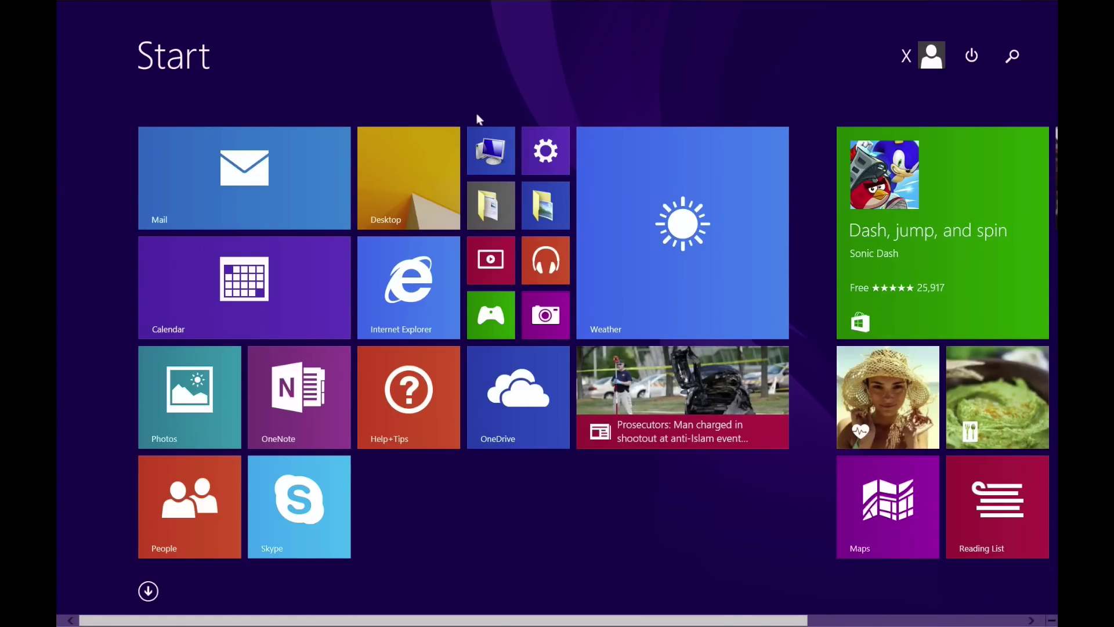
{"action": "left_click", "coordinate": [1011, 57]}
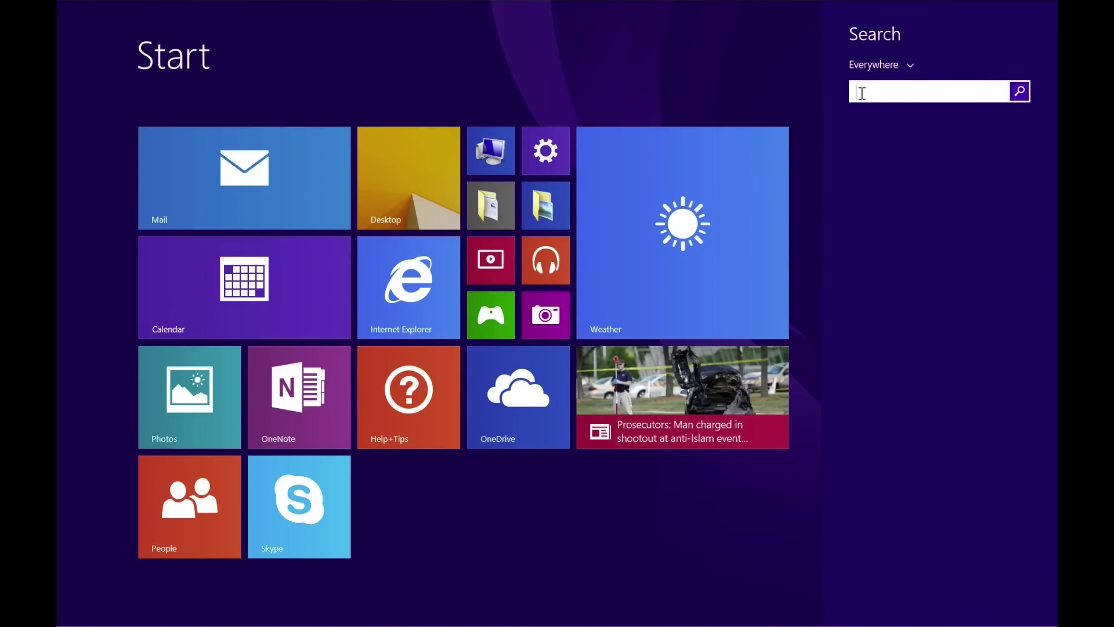
{"action": "type", "text": "lang"}
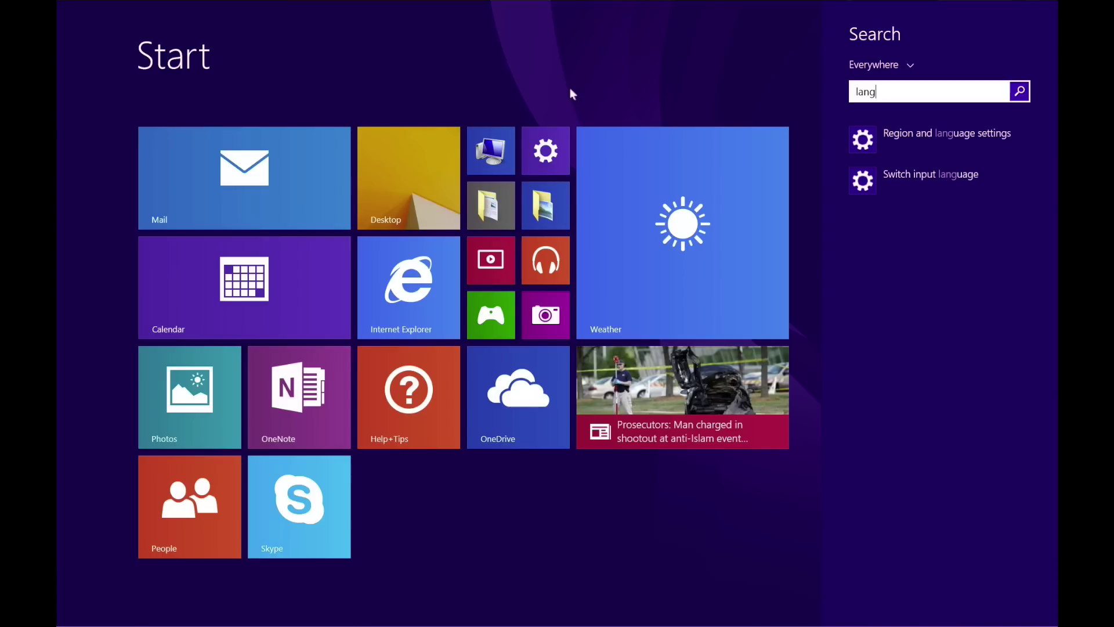
{"action": "key", "text": "Escape"}
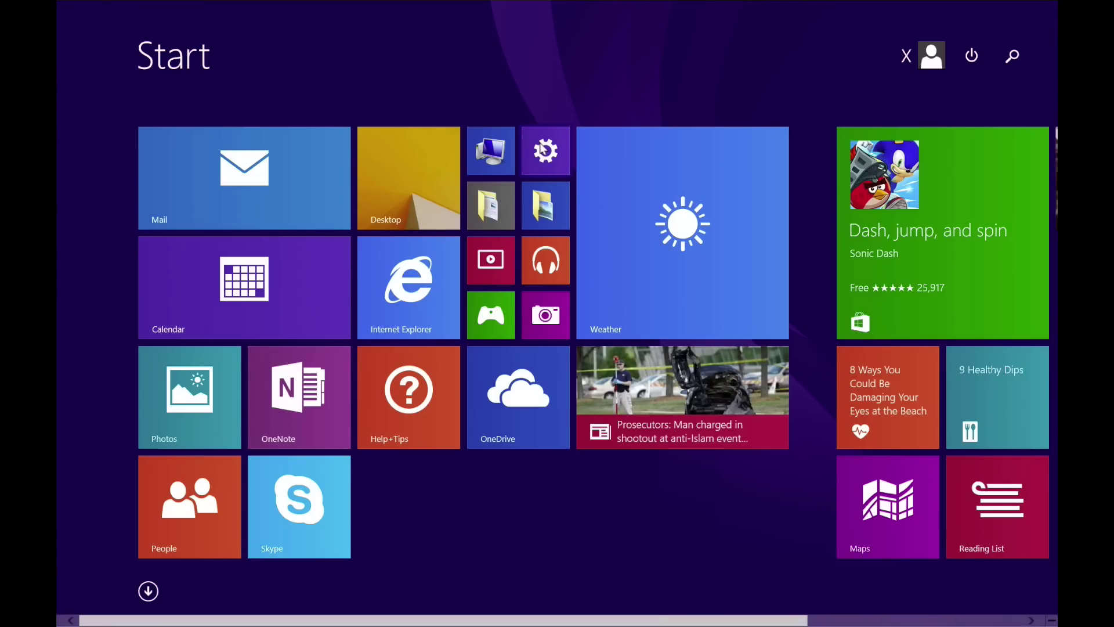
Open the Region and language settings and set the country or region to Russia.
{"action": "left_click", "coordinate": [542, 149]}
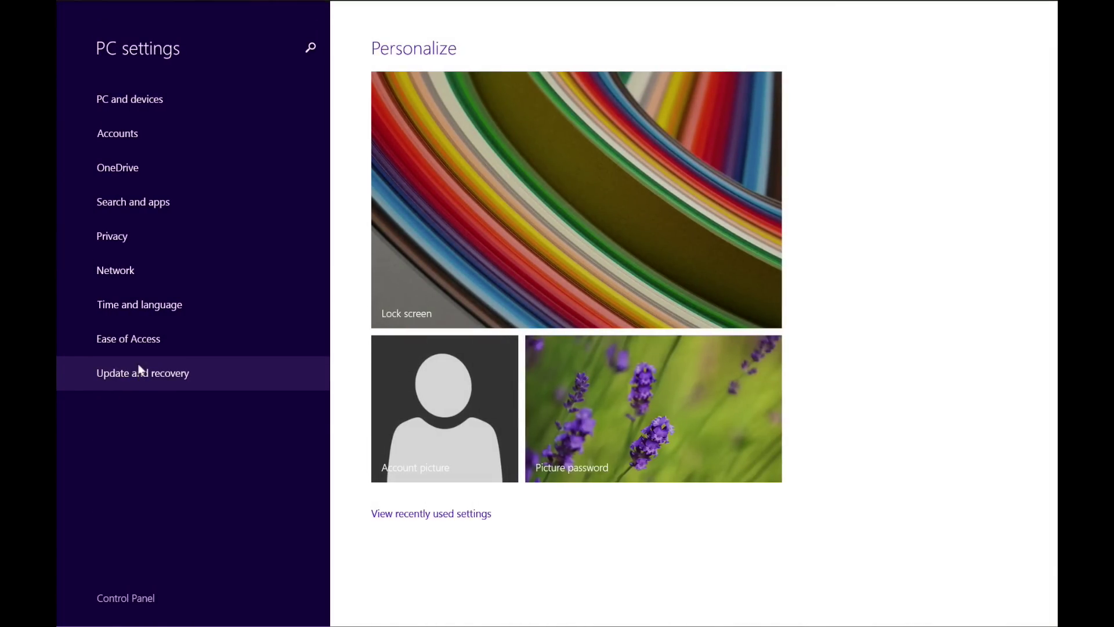
{"action": "left_click", "coordinate": [89, 304]}
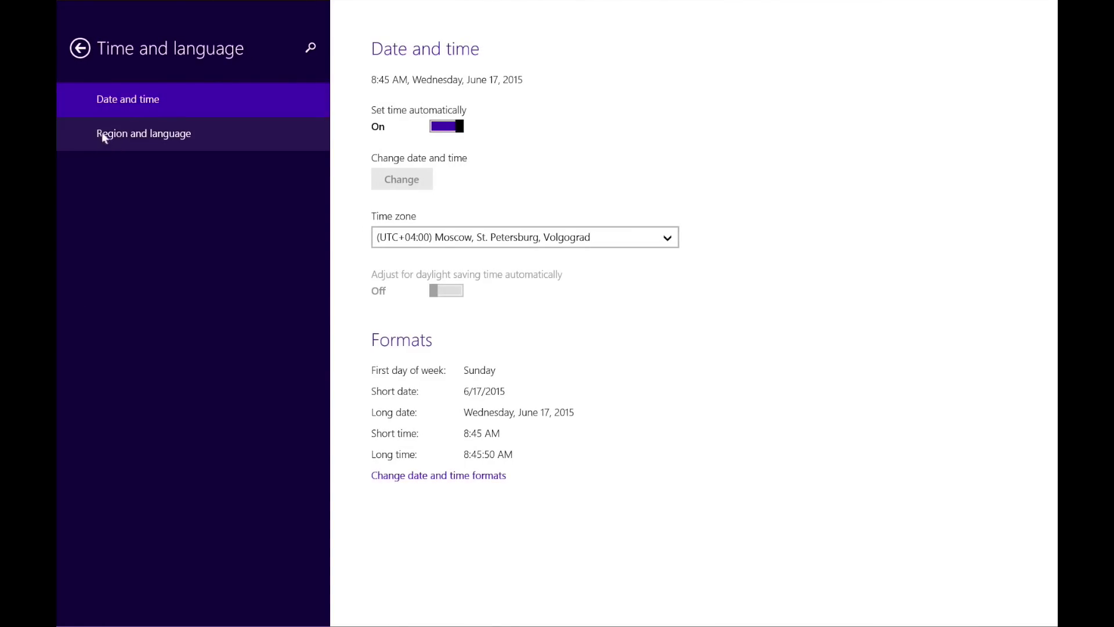
{"action": "left_click", "coordinate": [128, 140]}
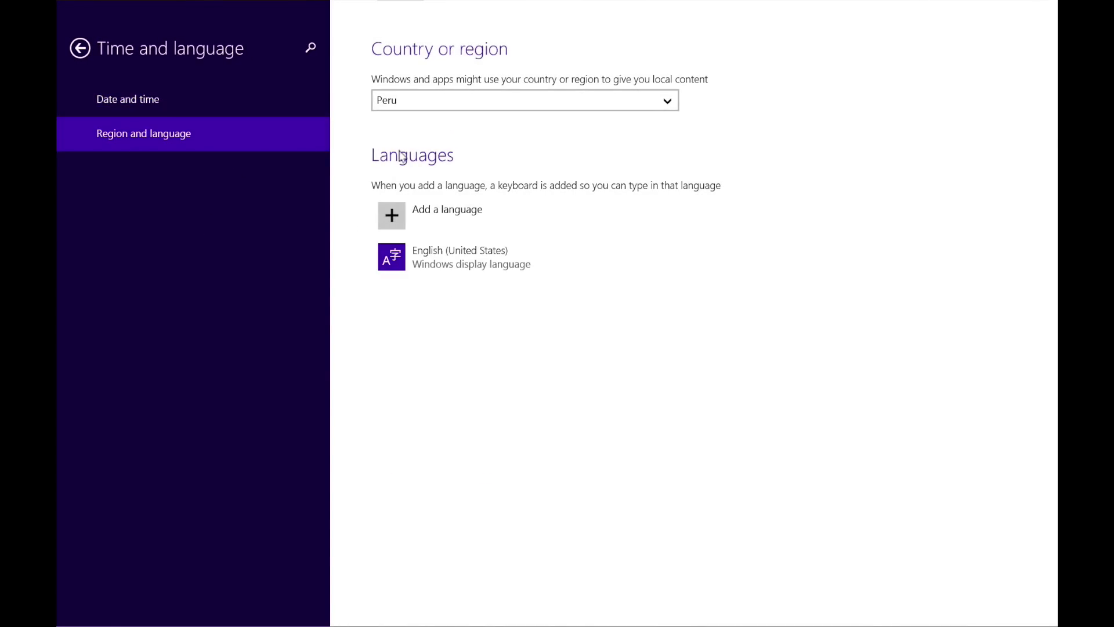
{"action": "left_click", "coordinate": [665, 102]}
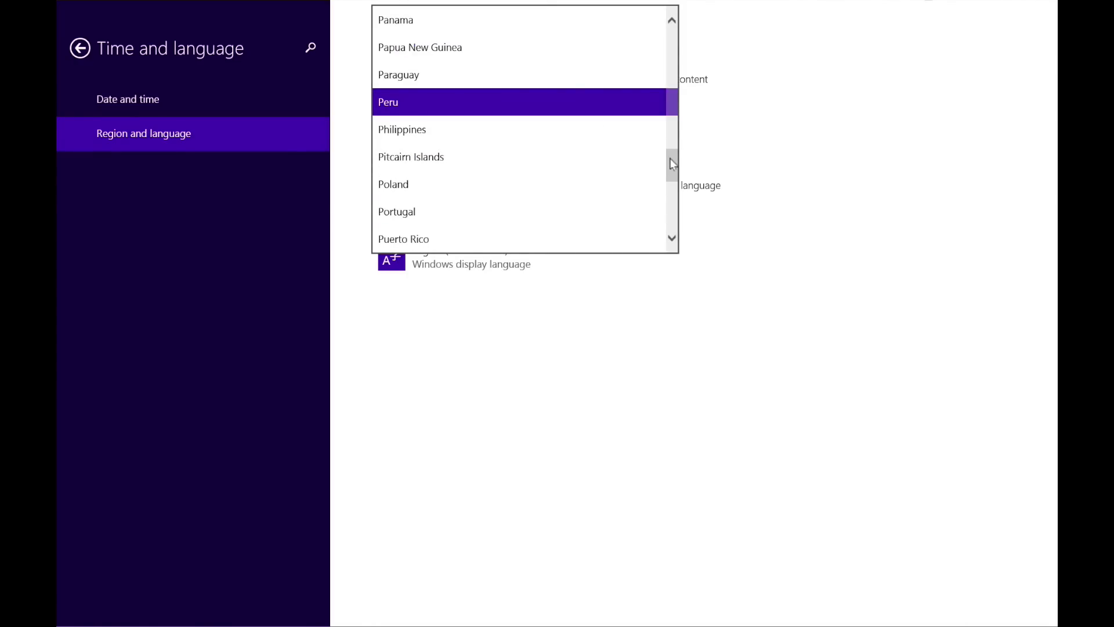
{"action": "mouse_move", "coordinate": [669, 163]}
{"action": "left_mouse_down"}
{"action": "mouse_move", "coordinate": [668, 203]}
{"action": "mouse_move", "coordinate": [662, 119]}
{"action": "mouse_move", "coordinate": [659, 167]}
{"action": "left_mouse_up"}
{"action": "left_click", "coordinate": [457, 136]}
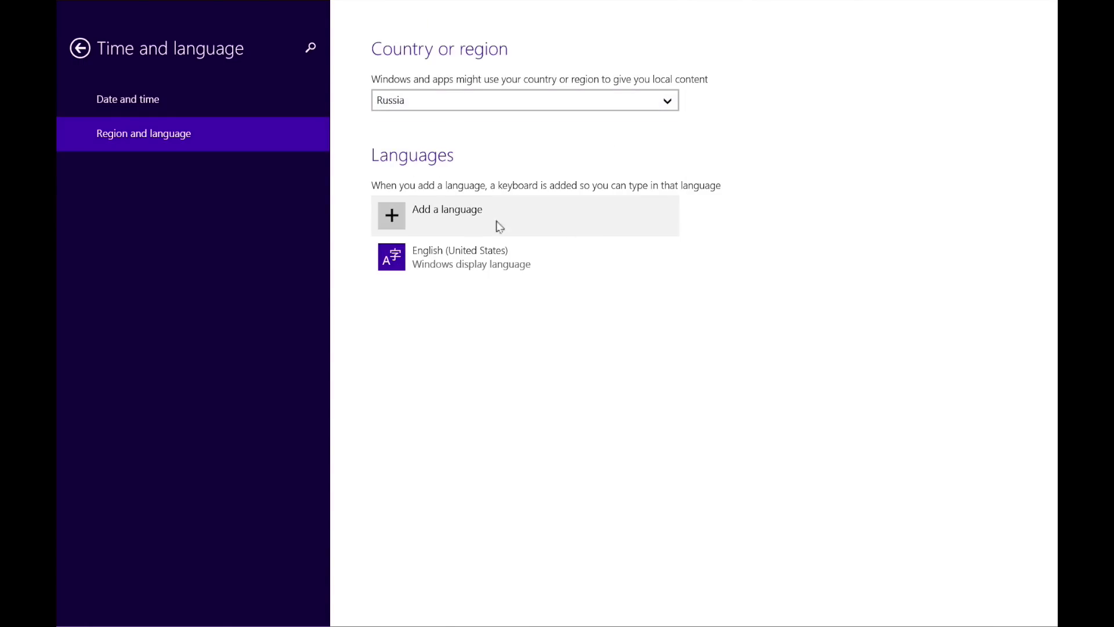
Add Русский (Russian) to the Windows languages and set it as the primary language.
{"action": "left_click", "coordinate": [391, 218]}
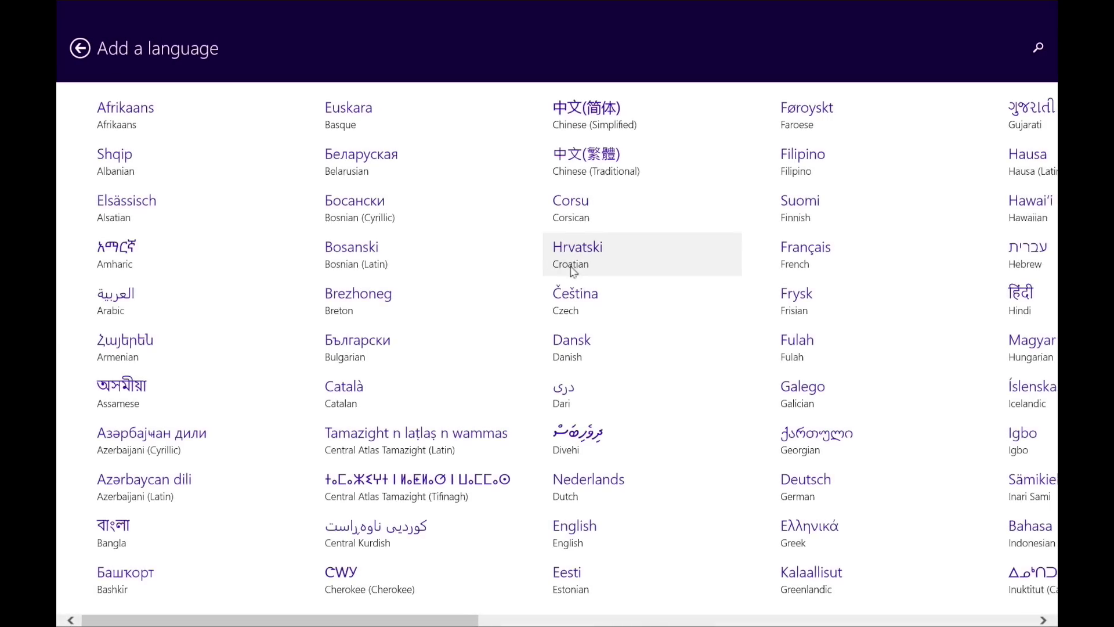
{"action": "scroll", "coordinate": [571, 269], "scroll_direction": "down", "scroll_amount": 5}
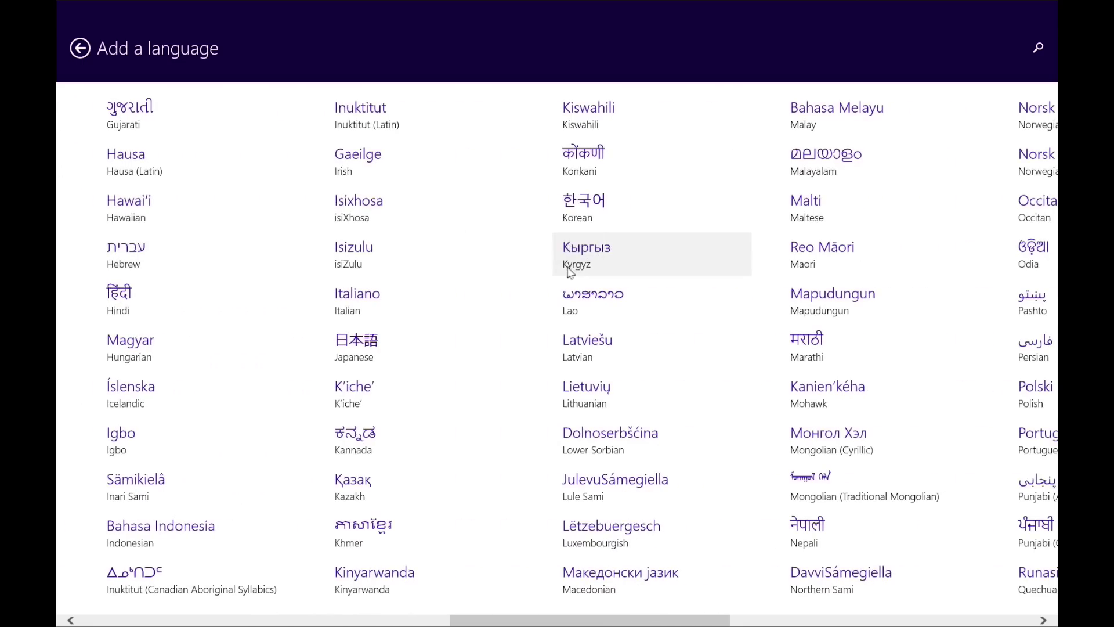
{"action": "scroll", "coordinate": [570, 270], "scroll_direction": "down", "scroll_amount": 5}
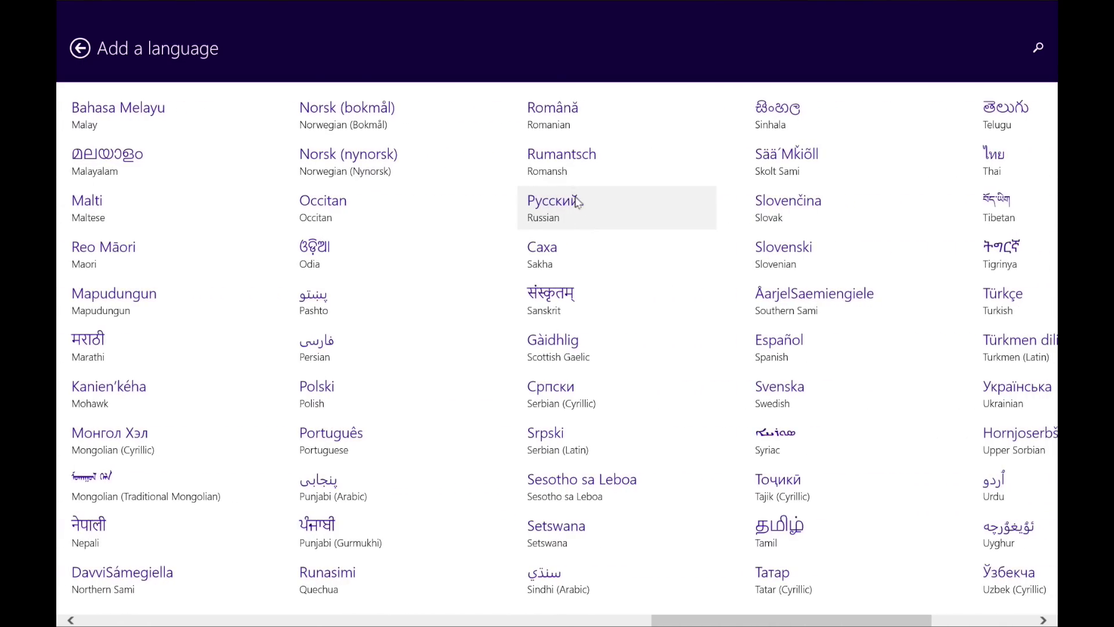
{"action": "left_click", "coordinate": [578, 201]}
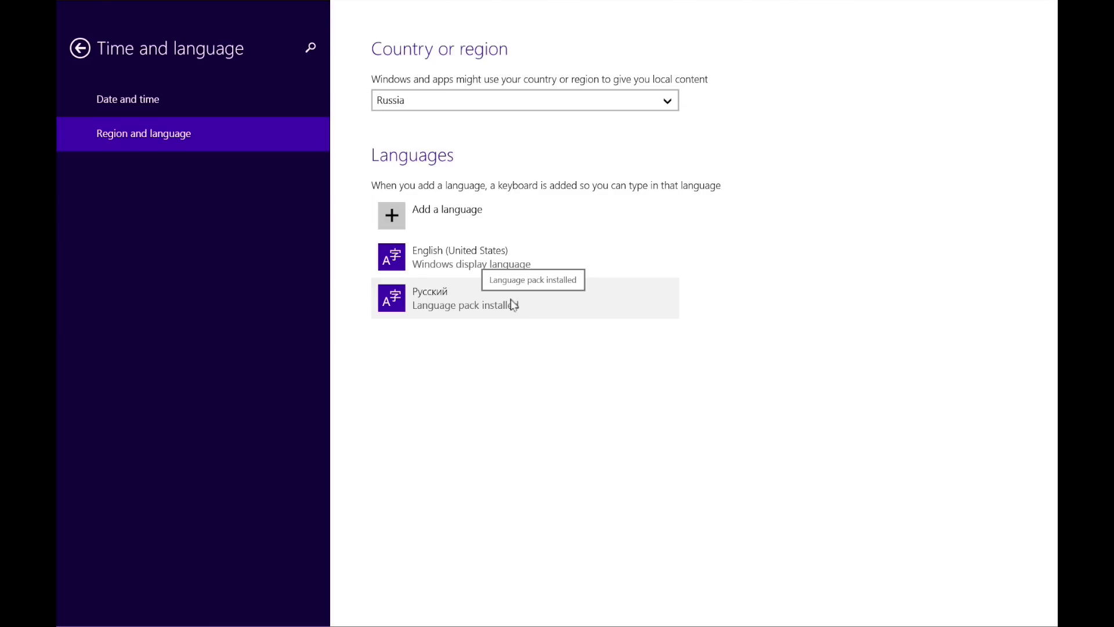
{"action": "left_click", "coordinate": [568, 302]}
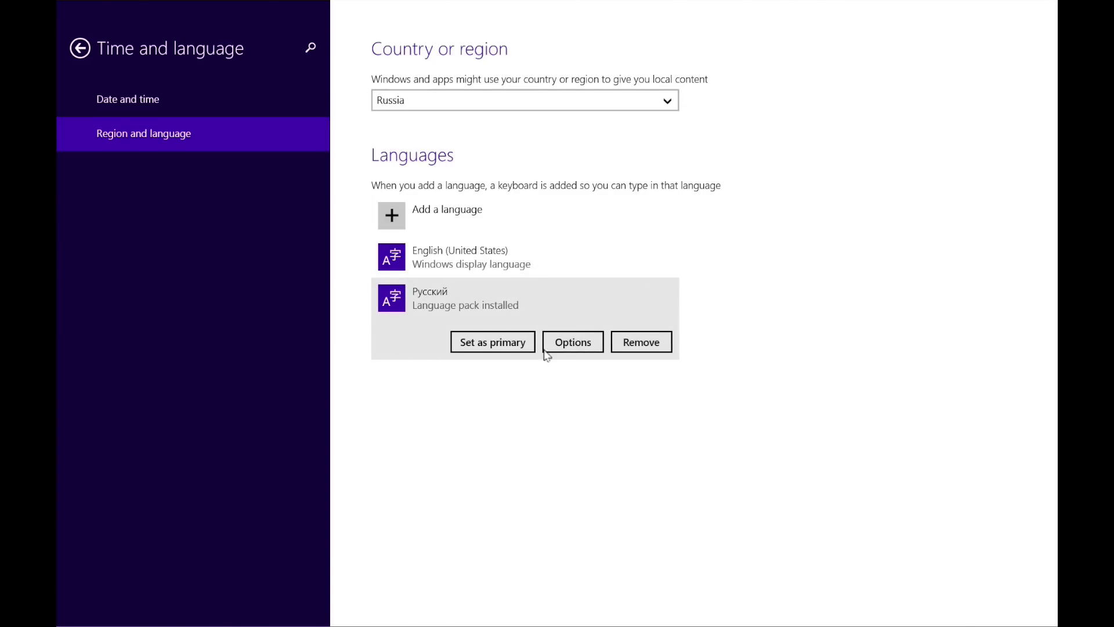
{"action": "left_click", "coordinate": [480, 345]}
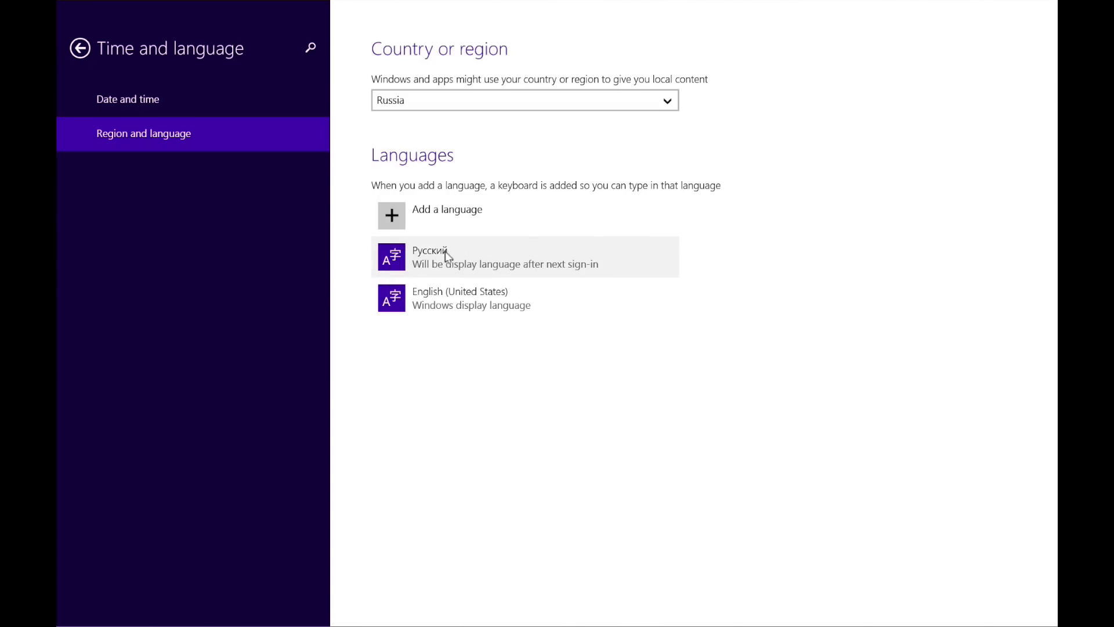
Leave the PC settings and restart the computer to apply the new display language.
{"action": "left_click", "coordinate": [74, 48]}
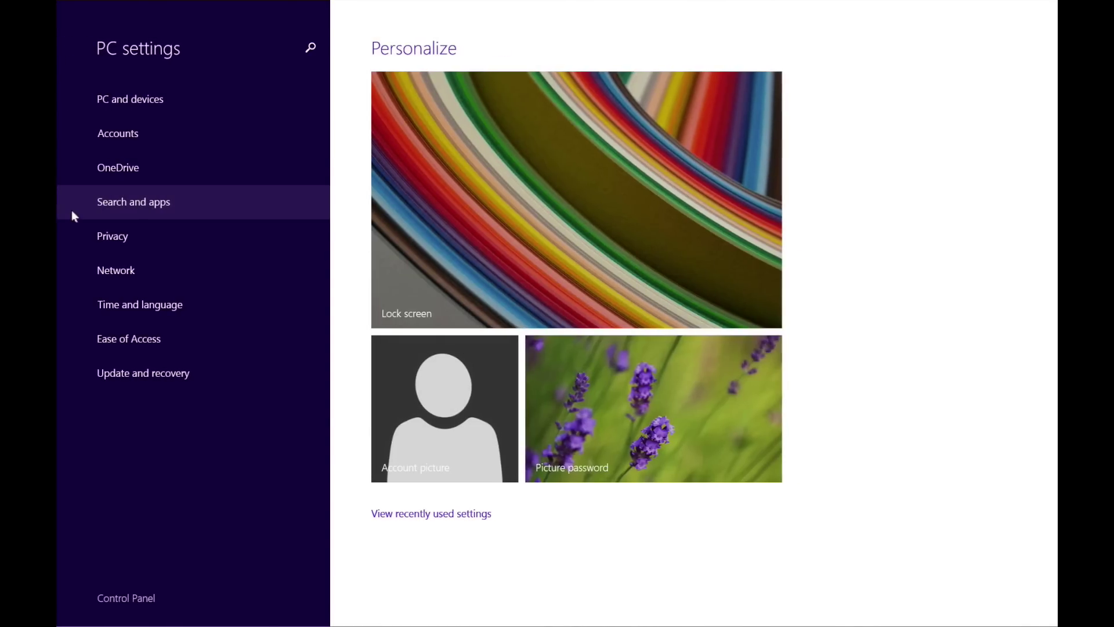
{"action": "left_click", "coordinate": [130, 599]}
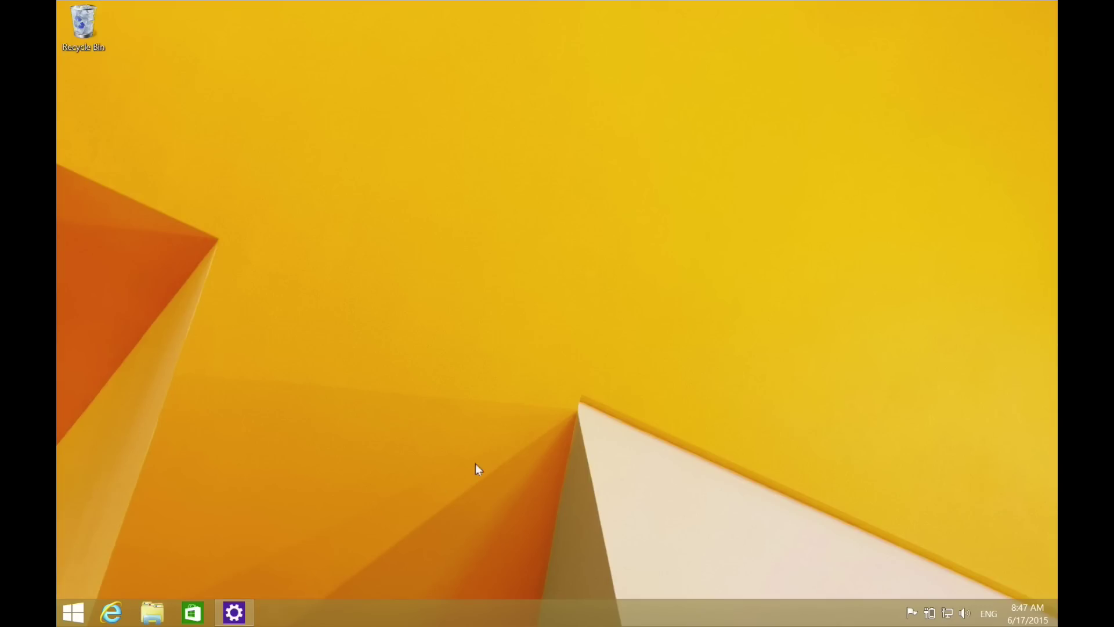
{"action": "left_click", "coordinate": [1036, 6]}
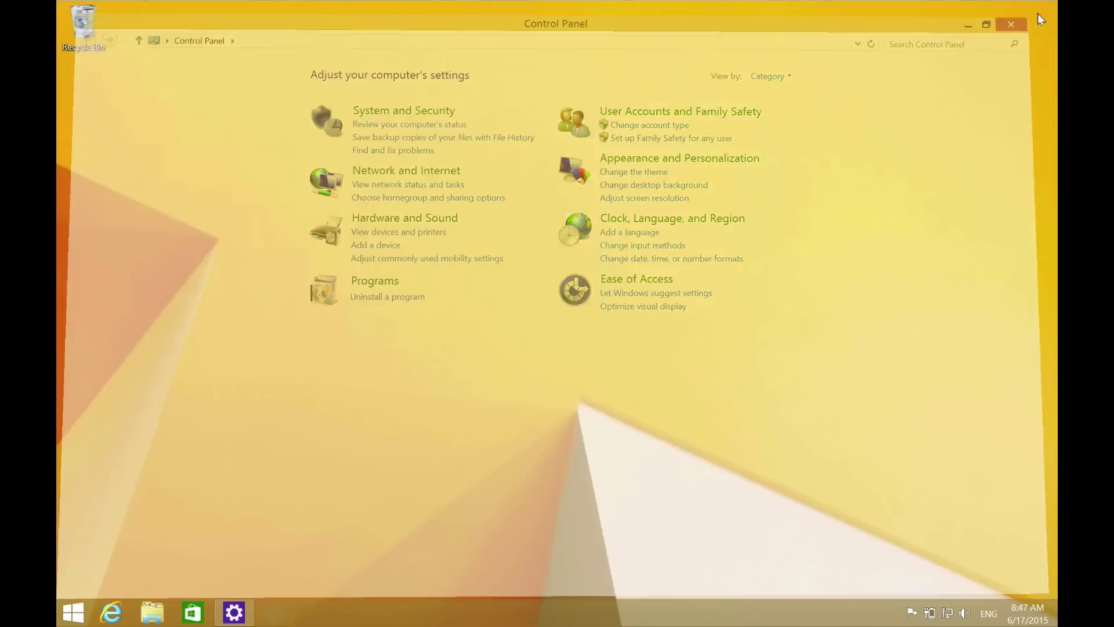
{"action": "left_click", "coordinate": [73, 611]}
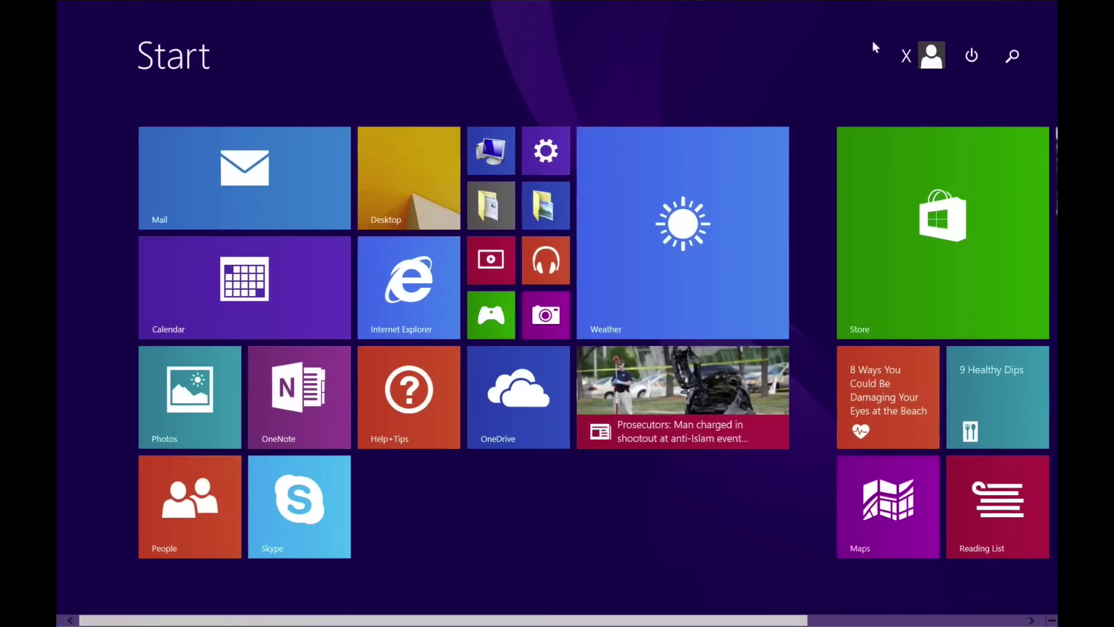
{"action": "left_click", "coordinate": [969, 56]}
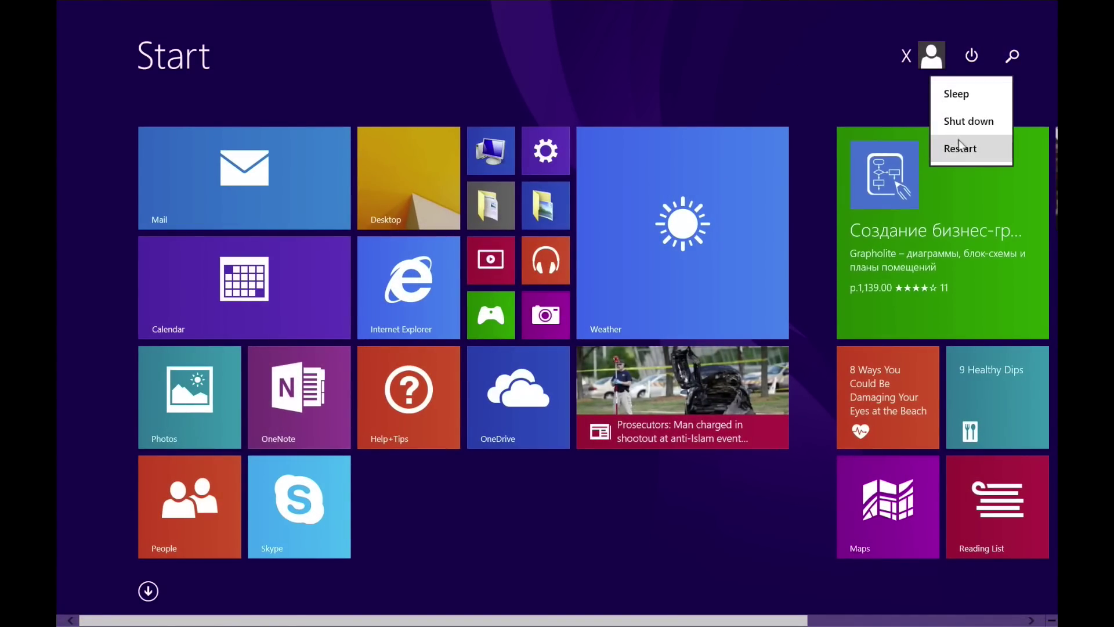
{"action": "key", "text": "Escape"}
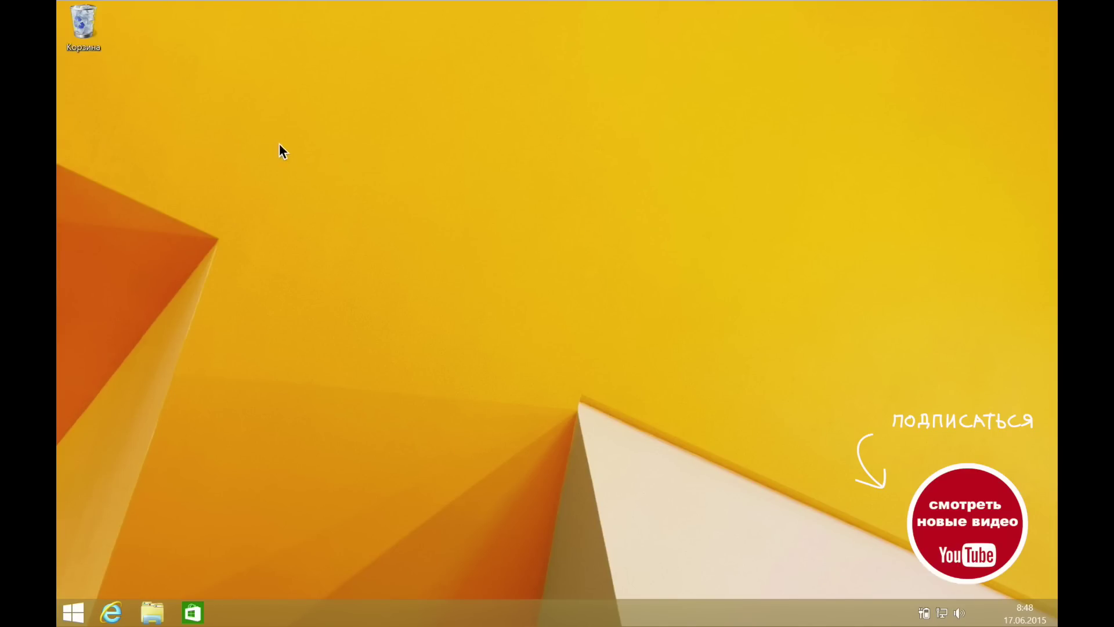
Open the desktop's Personalization window, enlarge it to check the language of its interface, and close it.
{"action": "left_click_drag", "start_coordinate": [157, 88], "coordinate": [59, 2]}
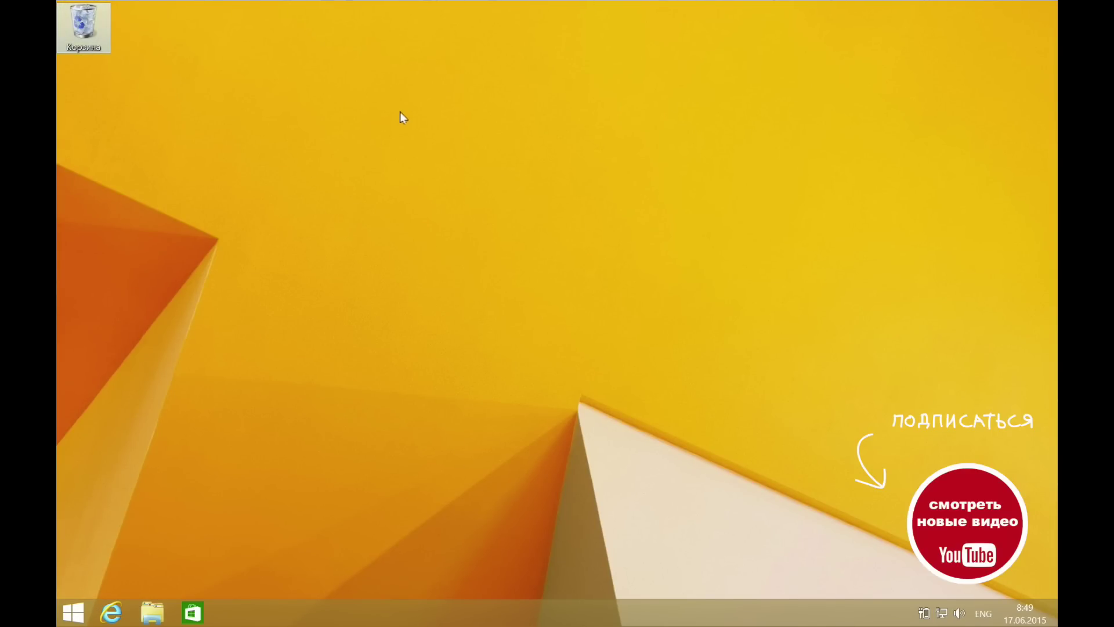
{"action": "left_click", "coordinate": [527, 140]}
{"action": "right_click", "coordinate": [423, 103]}
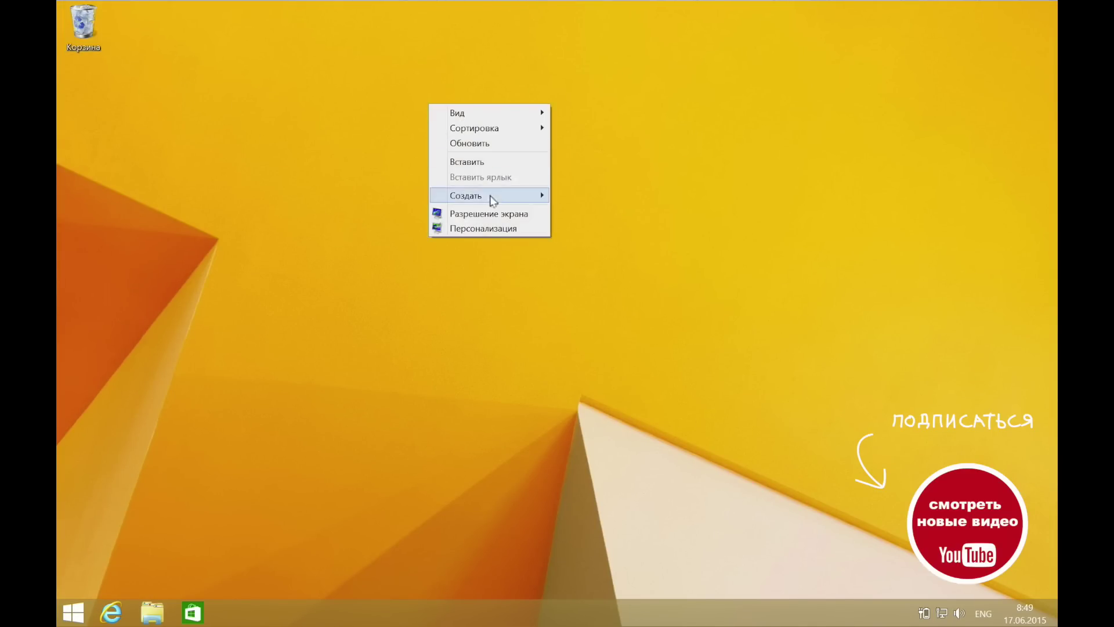
{"action": "left_click", "coordinate": [500, 230]}
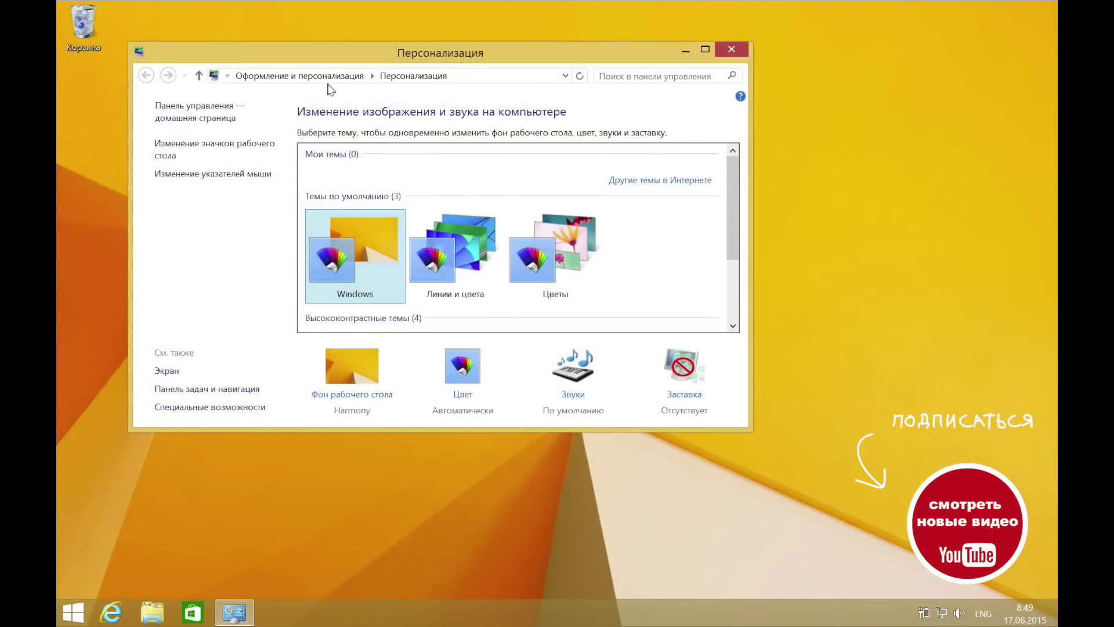
{"action": "left_click_drag", "start_coordinate": [482, 45], "coordinate": [444, 35]}
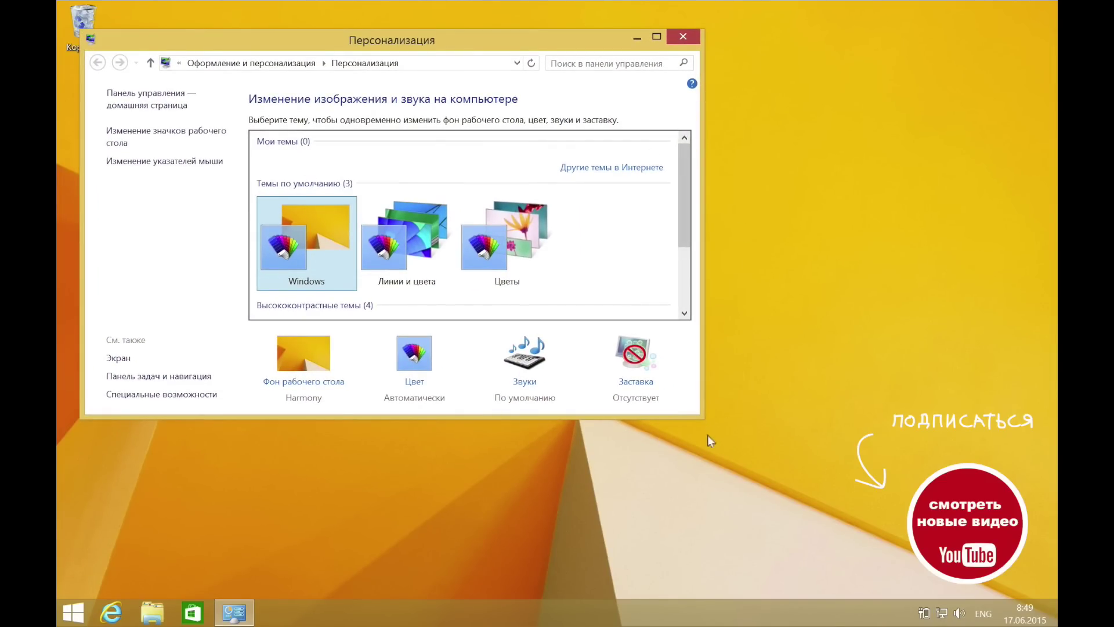
{"action": "left_click_drag", "start_coordinate": [703, 419], "coordinate": [1009, 578]}
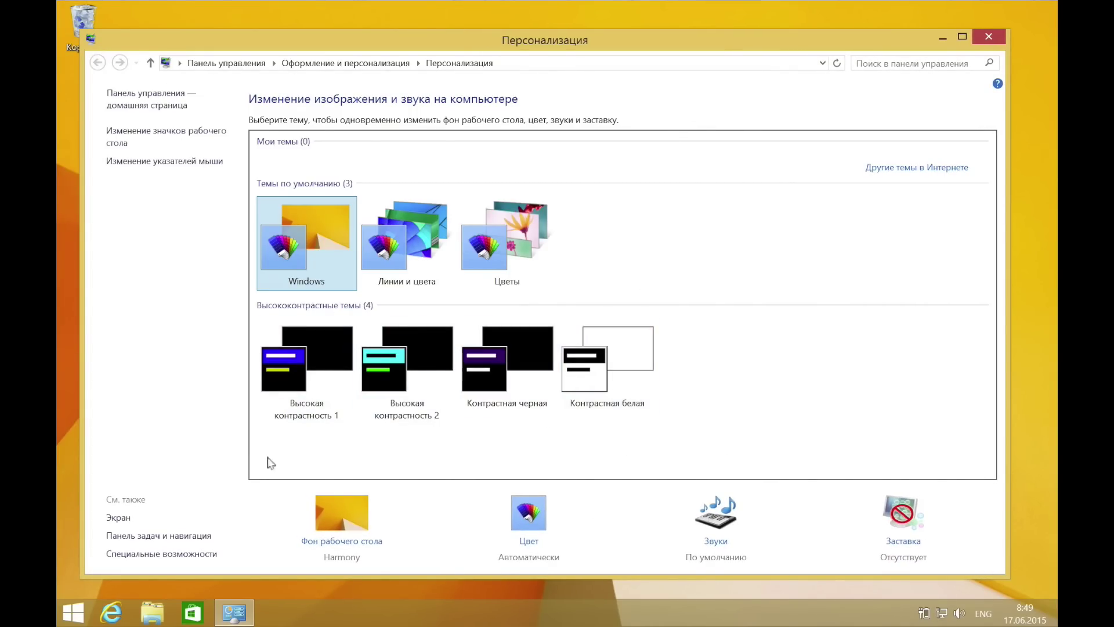
{"action": "left_click", "coordinate": [988, 37]}
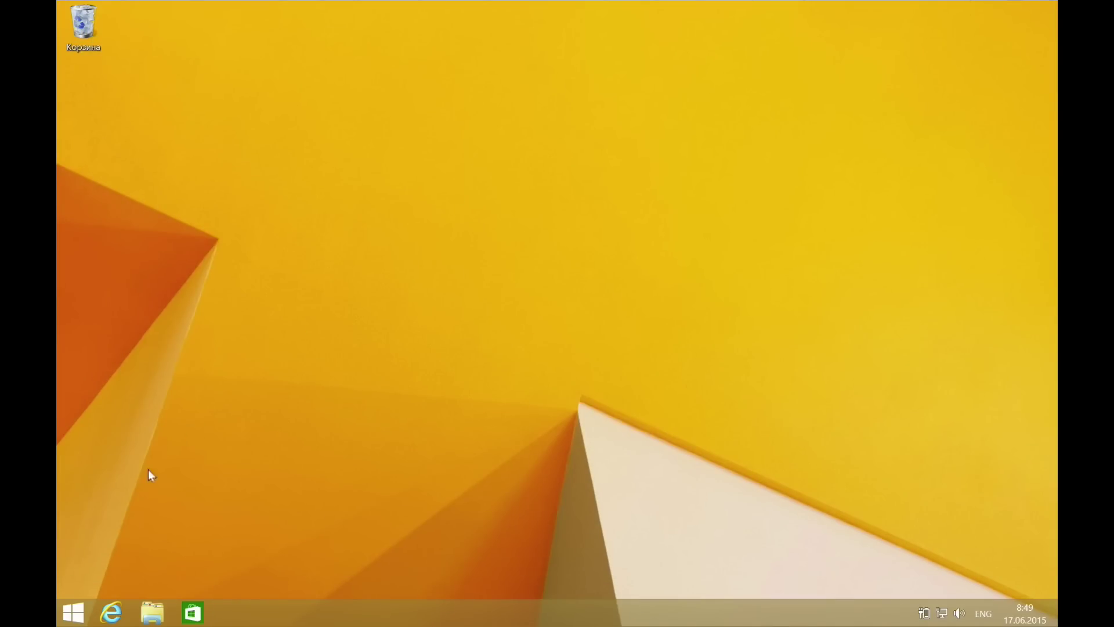
Check the interface language of the Start screen and the full apps list, and return to the desktop.
{"action": "left_click", "coordinate": [74, 610]}
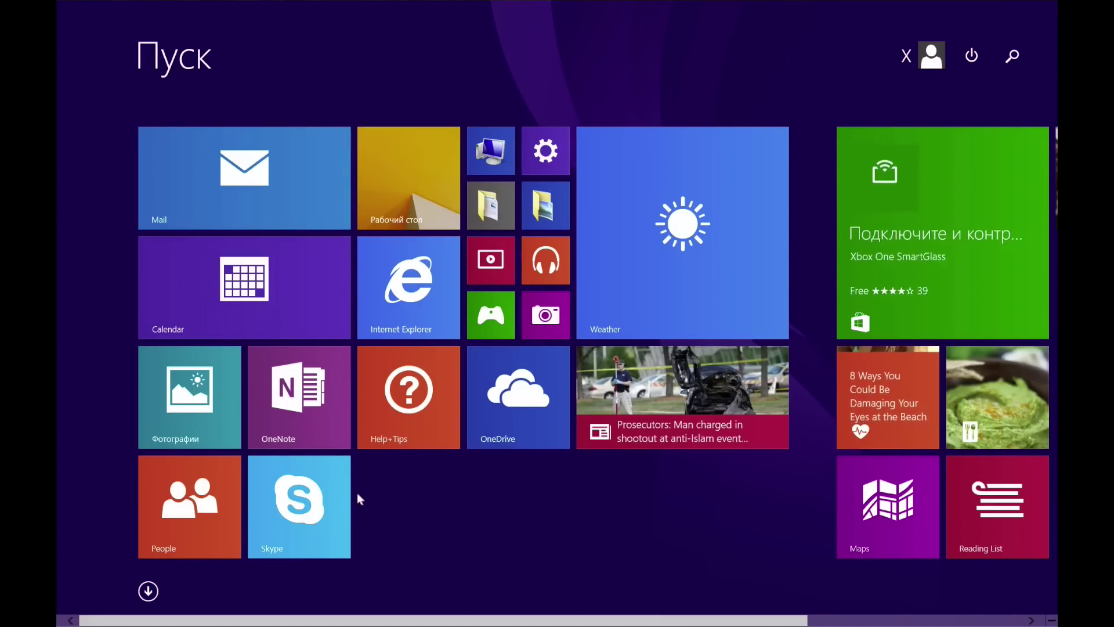
{"action": "left_click", "coordinate": [148, 590]}
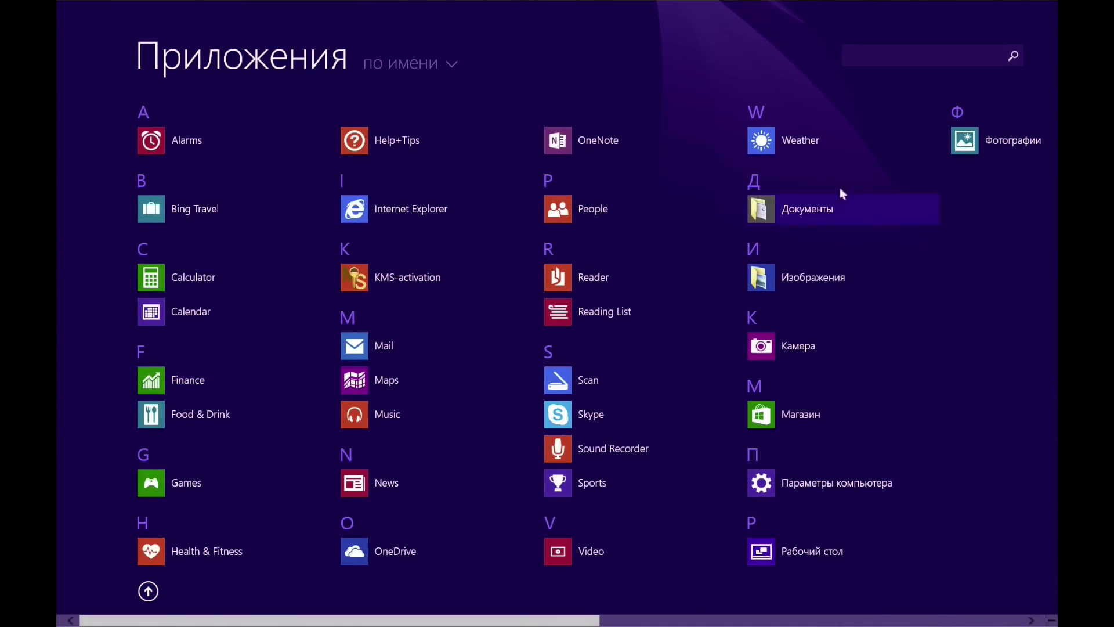
{"action": "scroll", "coordinate": [843, 441], "scroll_direction": "down", "scroll_amount": 5}
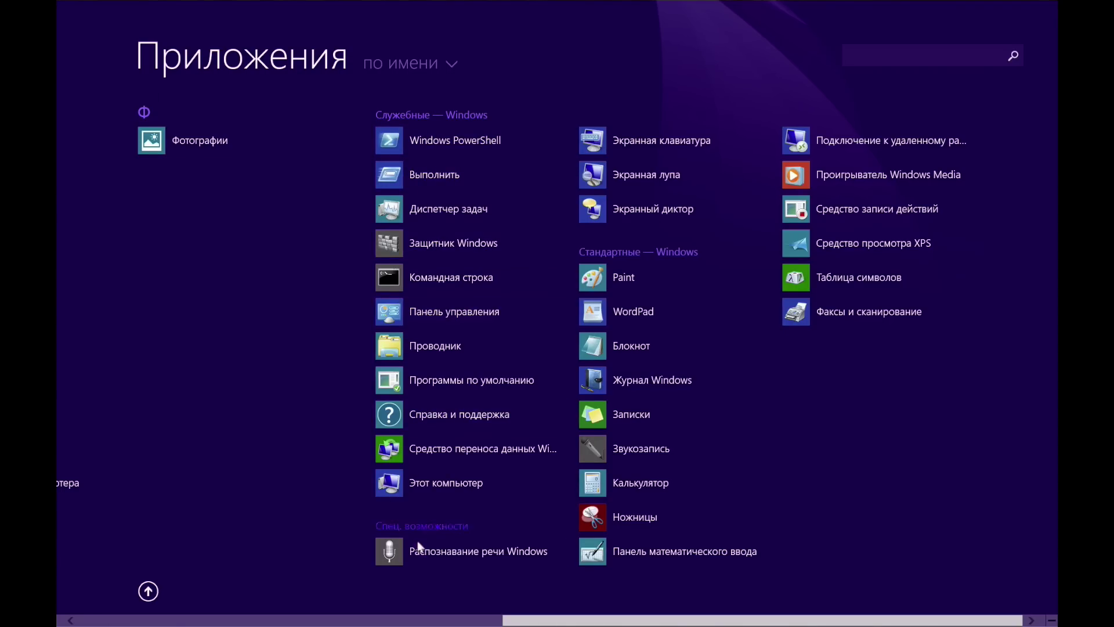
{"action": "scroll", "coordinate": [418, 338], "scroll_direction": "up", "scroll_amount": 5}
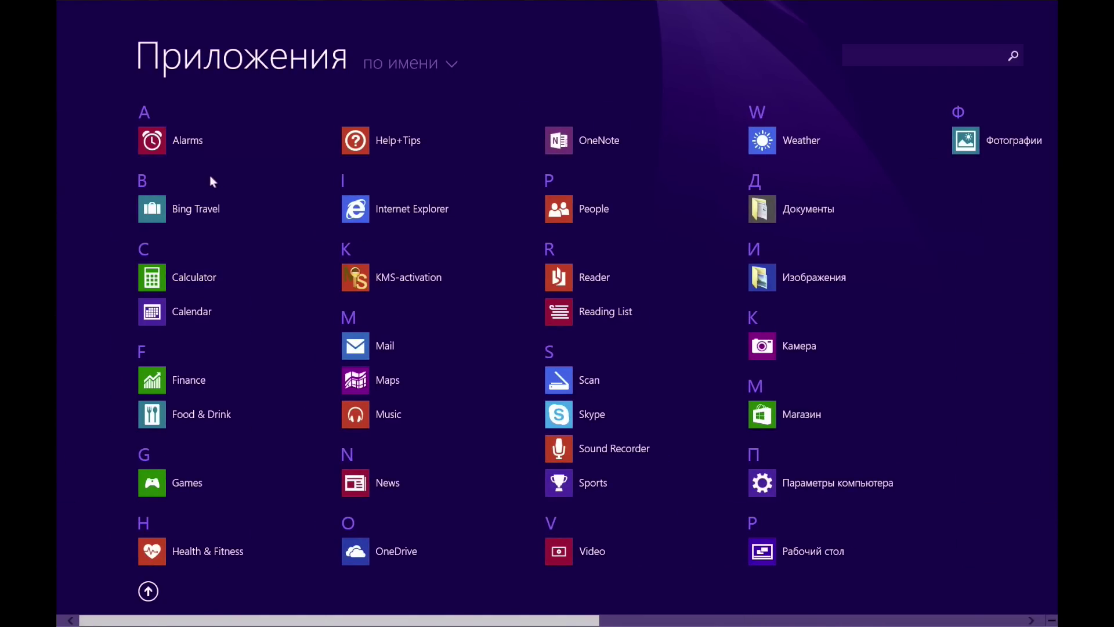
{"action": "key", "text": "super+d"}
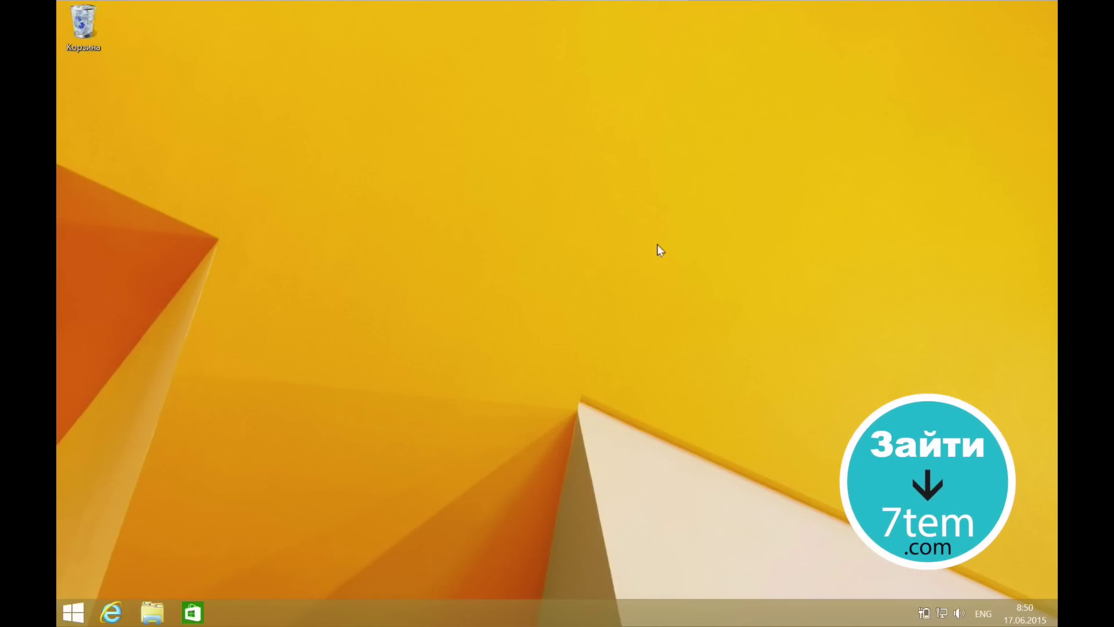